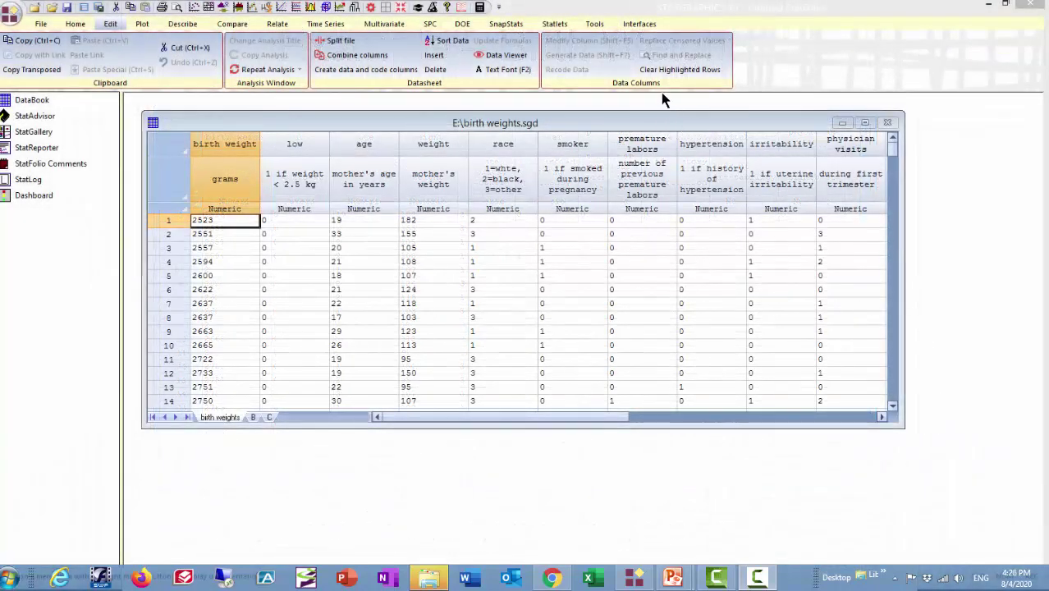
pyautogui.click(553, 25)
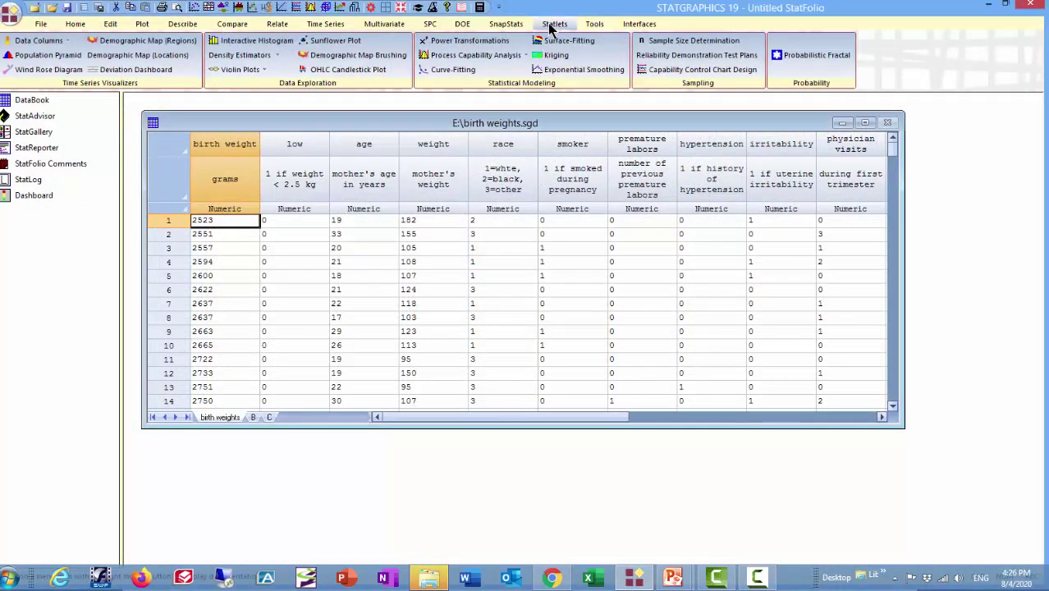
pyautogui.click(271, 43)
pyautogui.click(399, 242)
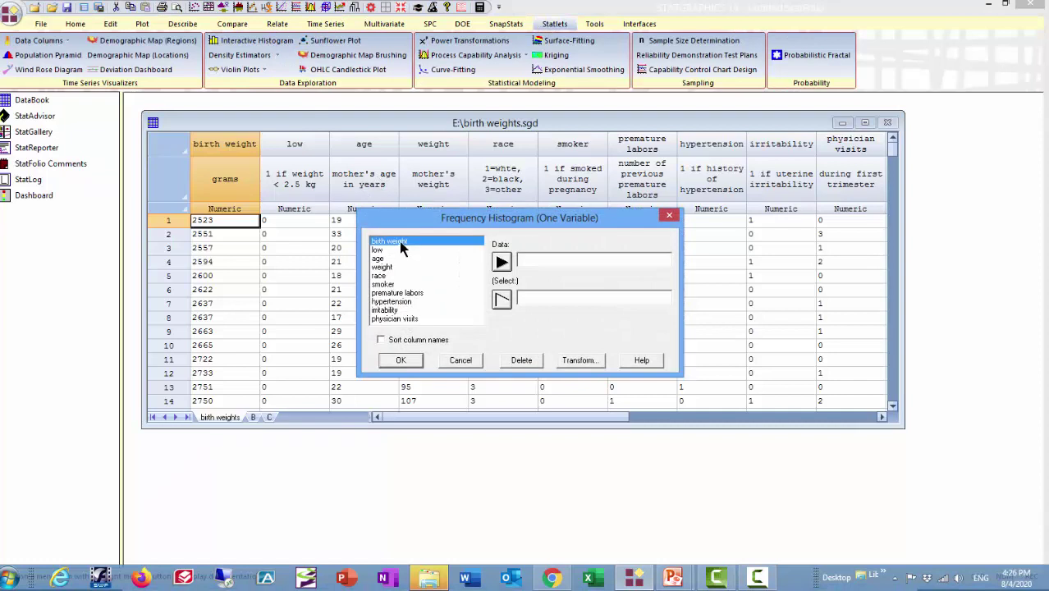
pyautogui.click(501, 263)
pyautogui.click(401, 360)
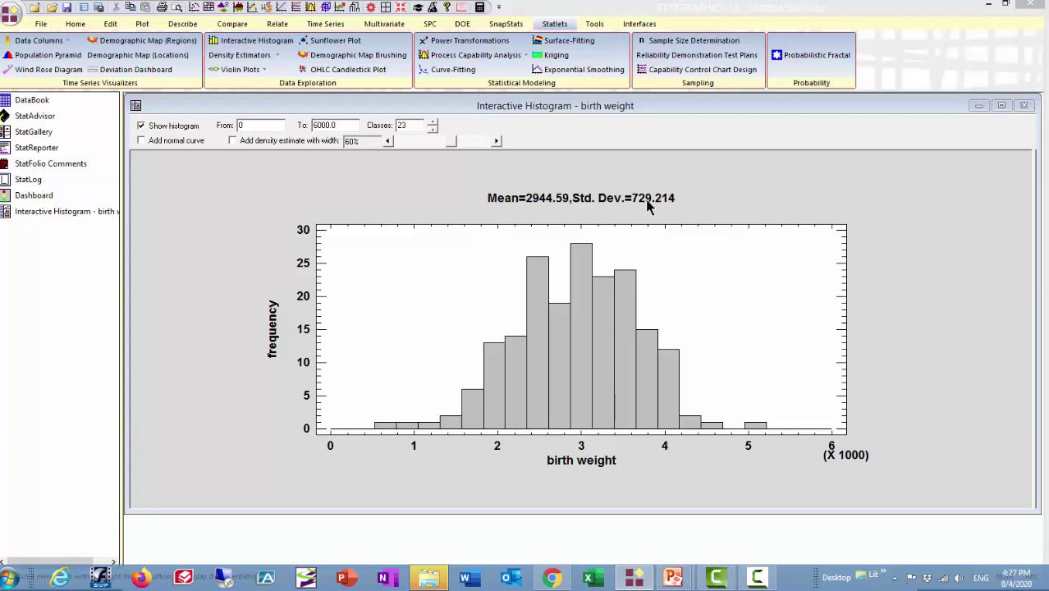
pyautogui.click(233, 141)
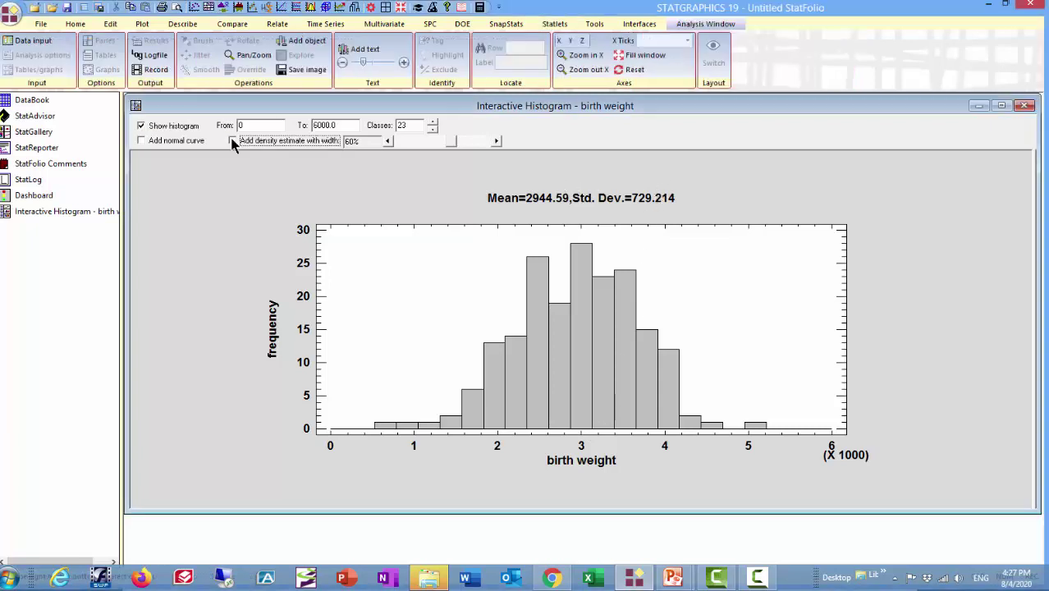
pyautogui.moveTo(450, 144); pyautogui.dragTo(420, 147)
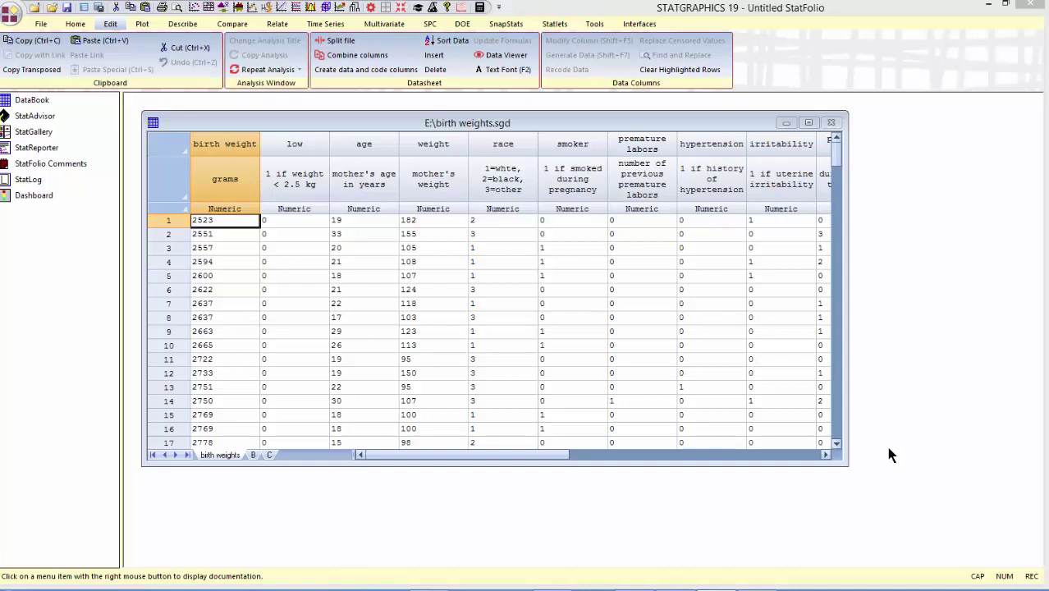
# Start a quantile regression with birth weight as the dependent variable.
pyautogui.click(273, 26)
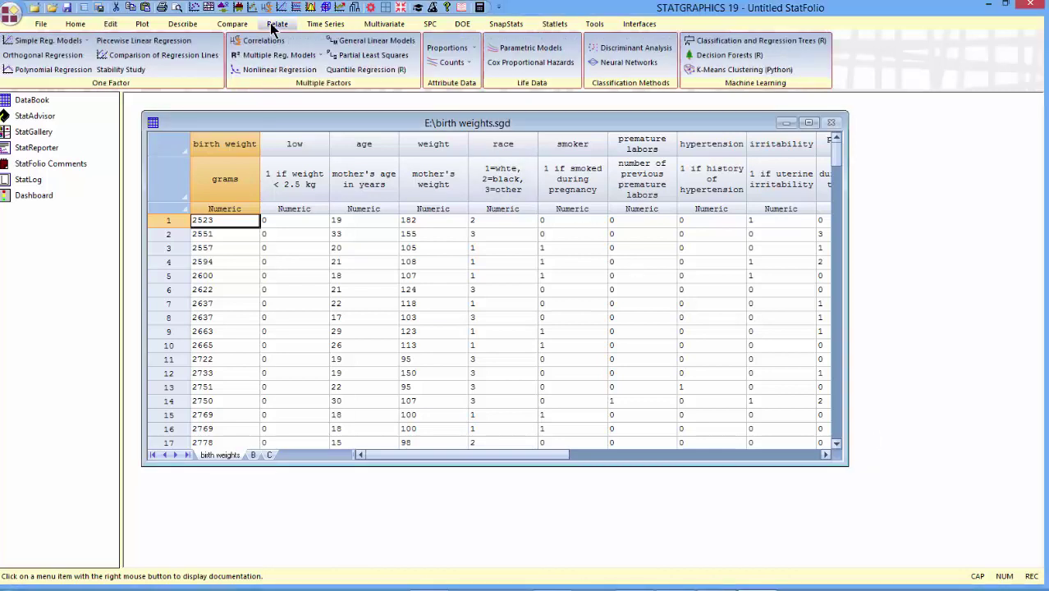
pyautogui.click(386, 71)
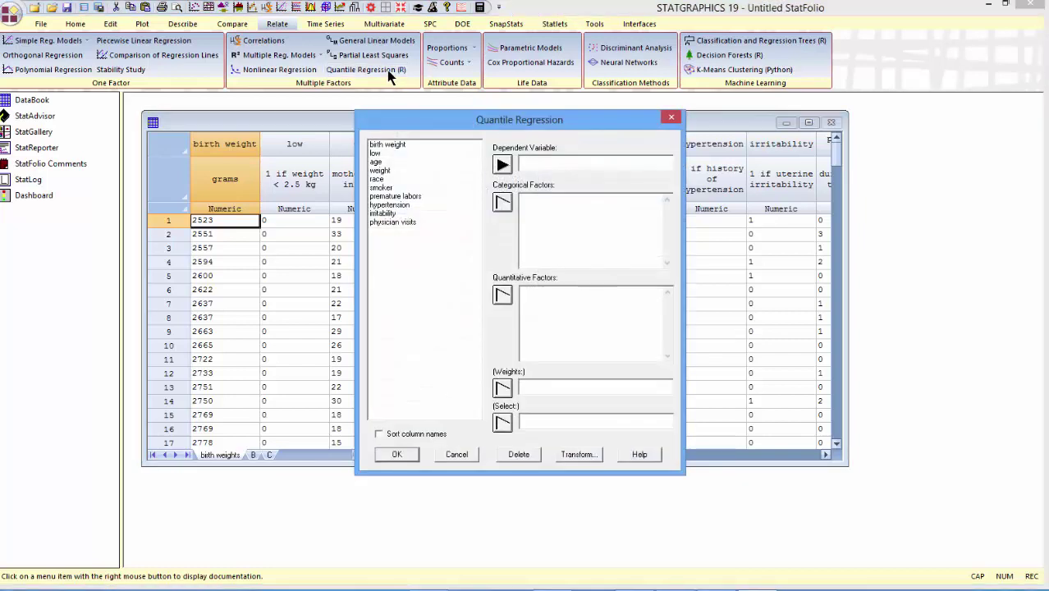
pyautogui.click(403, 144)
pyautogui.click(502, 165)
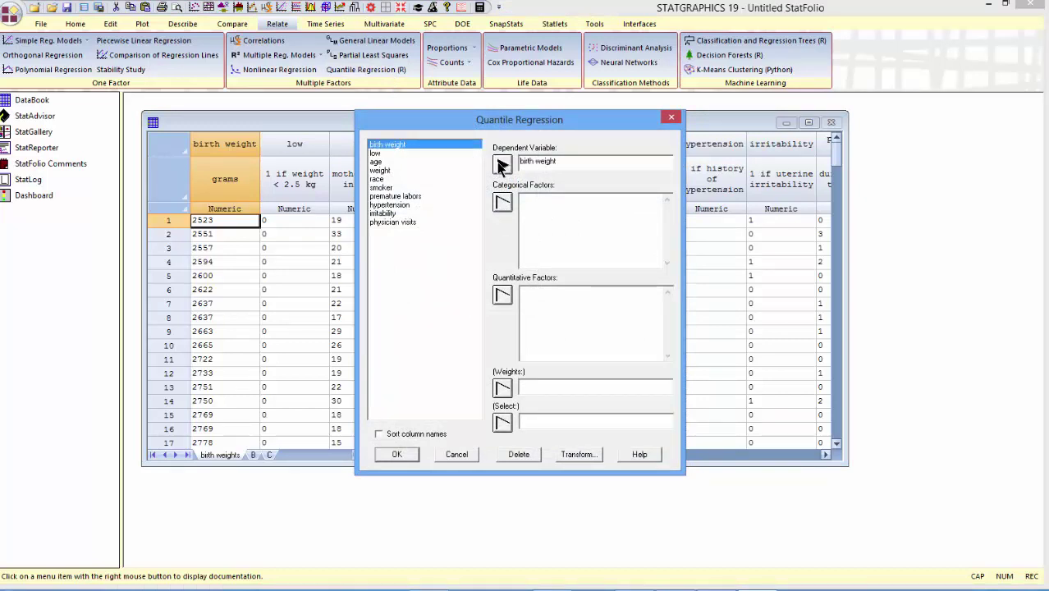
# Add race, smoker, hypertension and irritability as categorical factors and weight as quantitative.
pyautogui.click(380, 179)
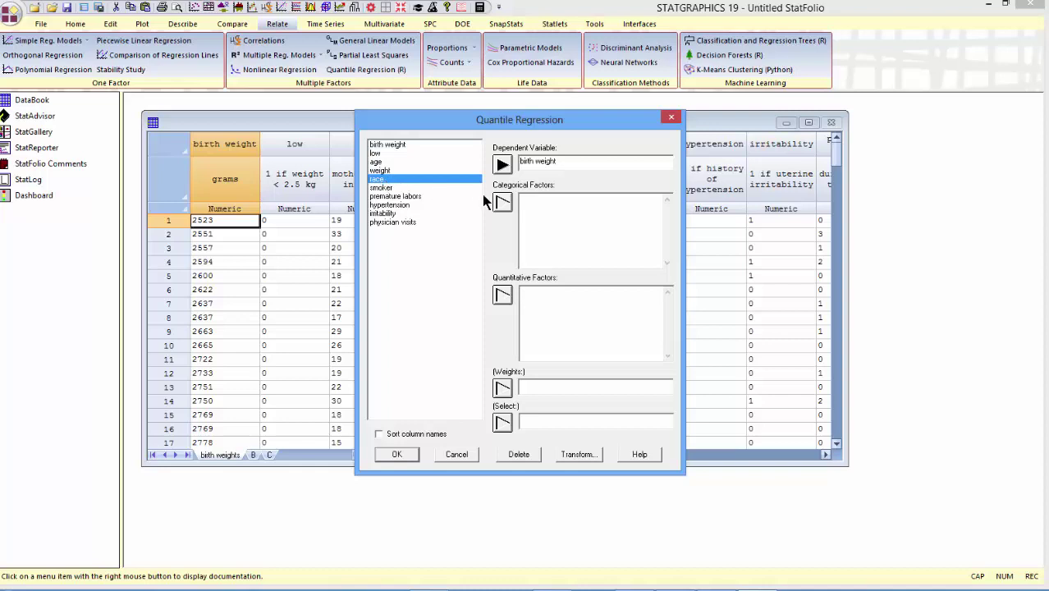
pyautogui.click(502, 203)
pyautogui.click(398, 188)
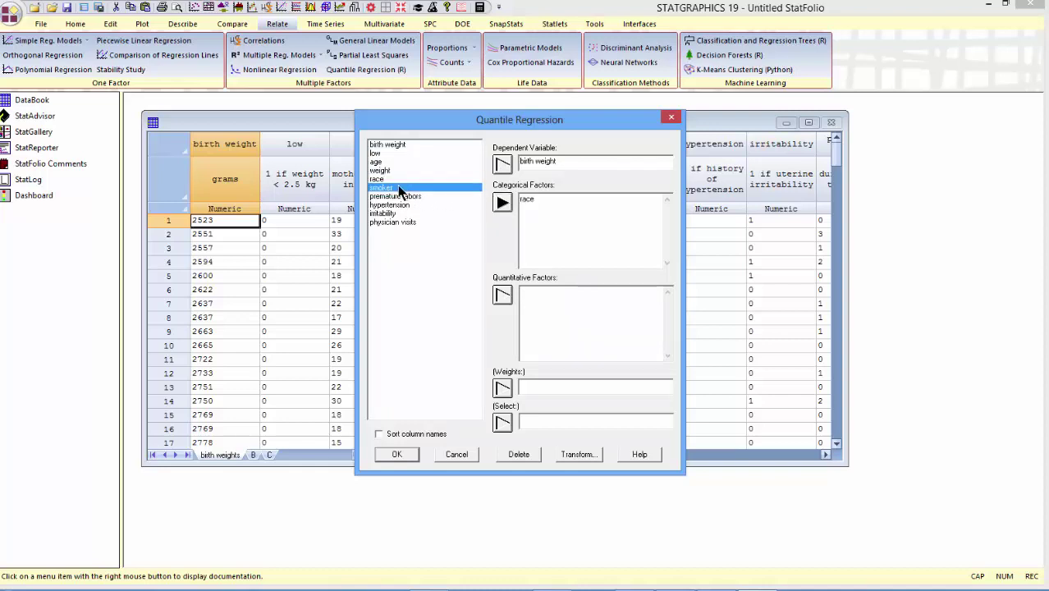
pyautogui.click(511, 205)
pyautogui.click(402, 205)
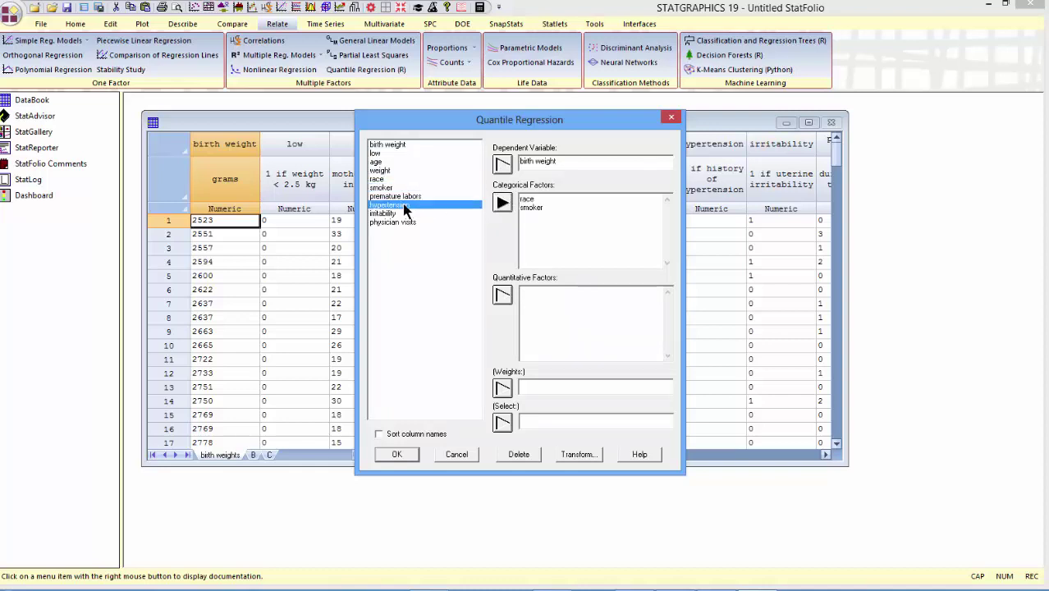
pyautogui.click(501, 203)
pyautogui.click(394, 212)
pyautogui.click(501, 204)
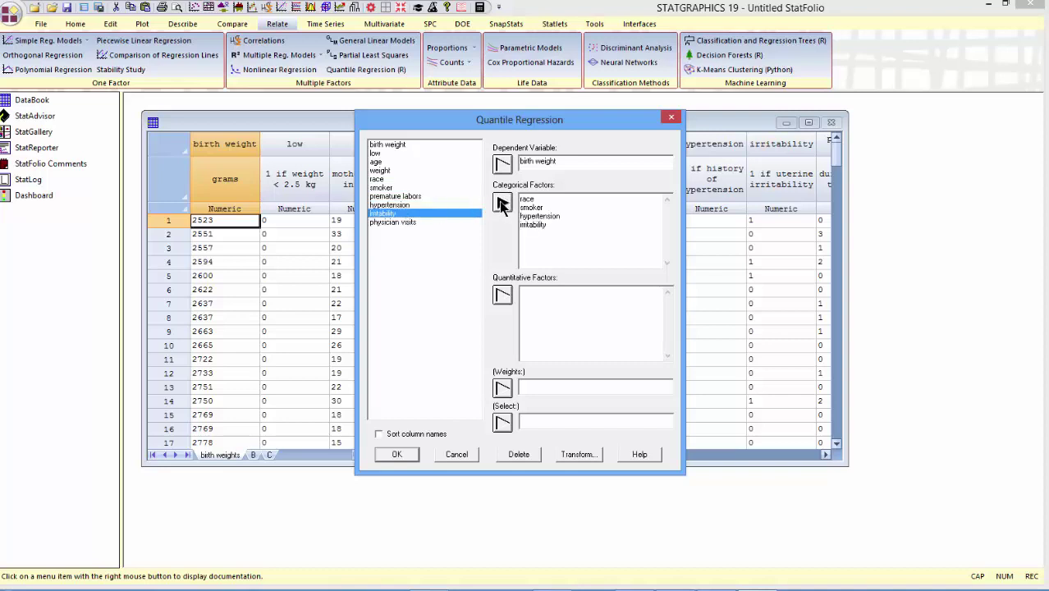
pyautogui.click(382, 170)
pyautogui.click(503, 296)
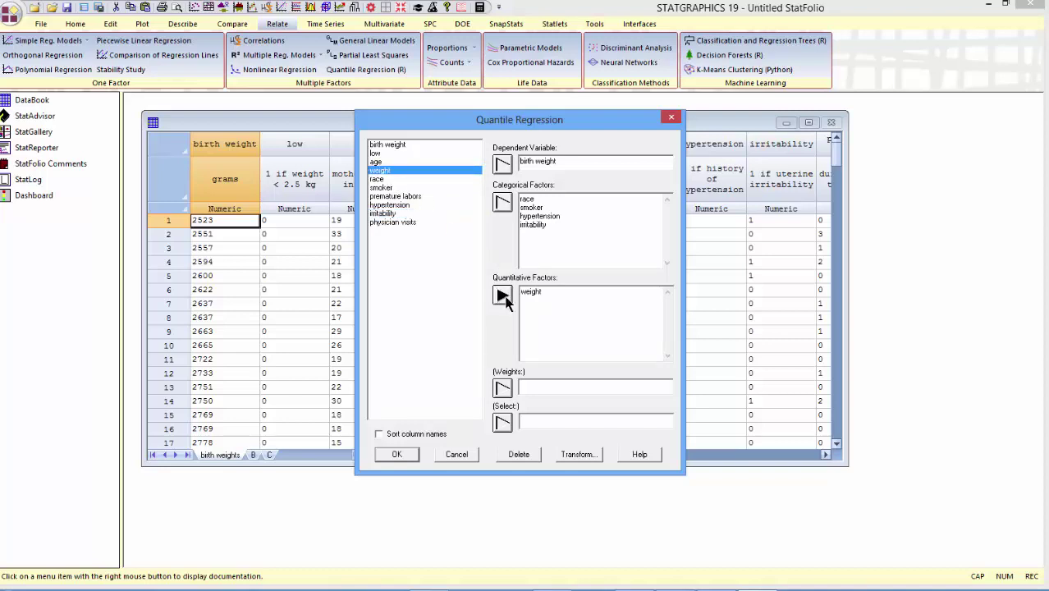
pyautogui.click(398, 454)
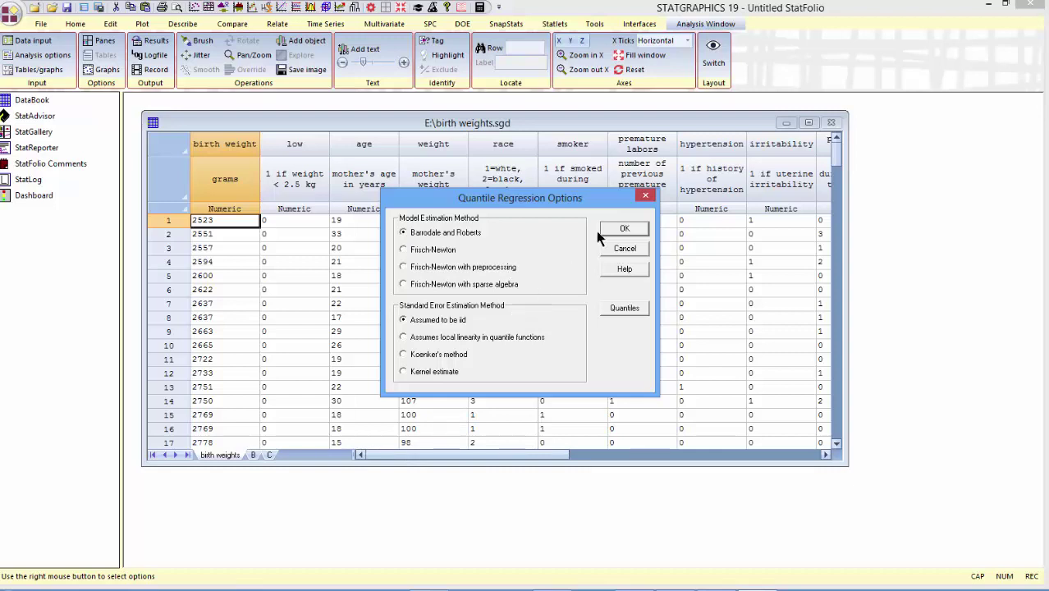
# Keep default estimation options and run with Analysis Summary, Quantile Plot and Coefficient Plot.
pyautogui.click(623, 230)
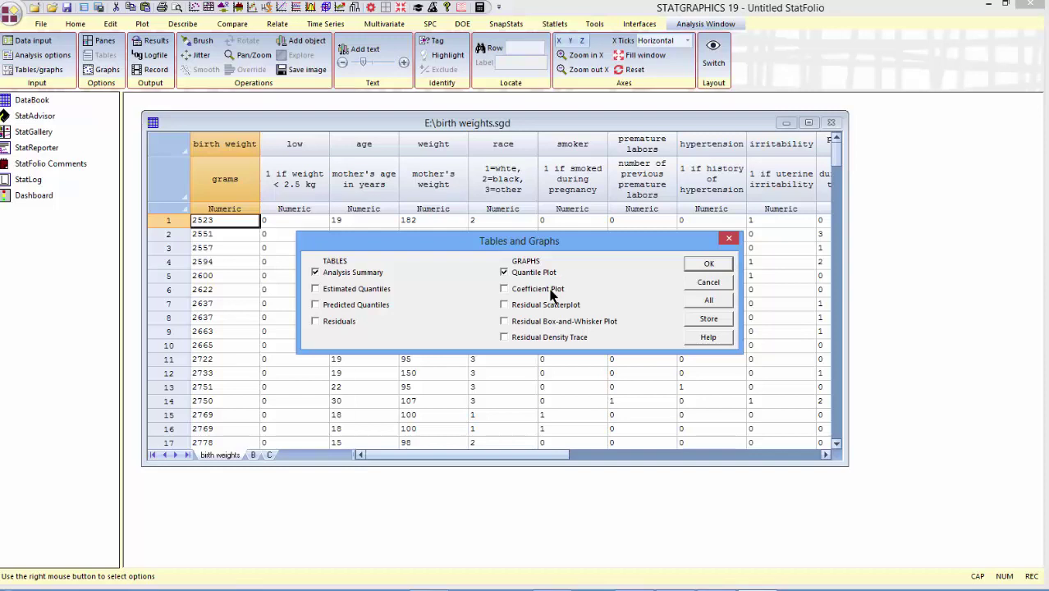
pyautogui.click(706, 265)
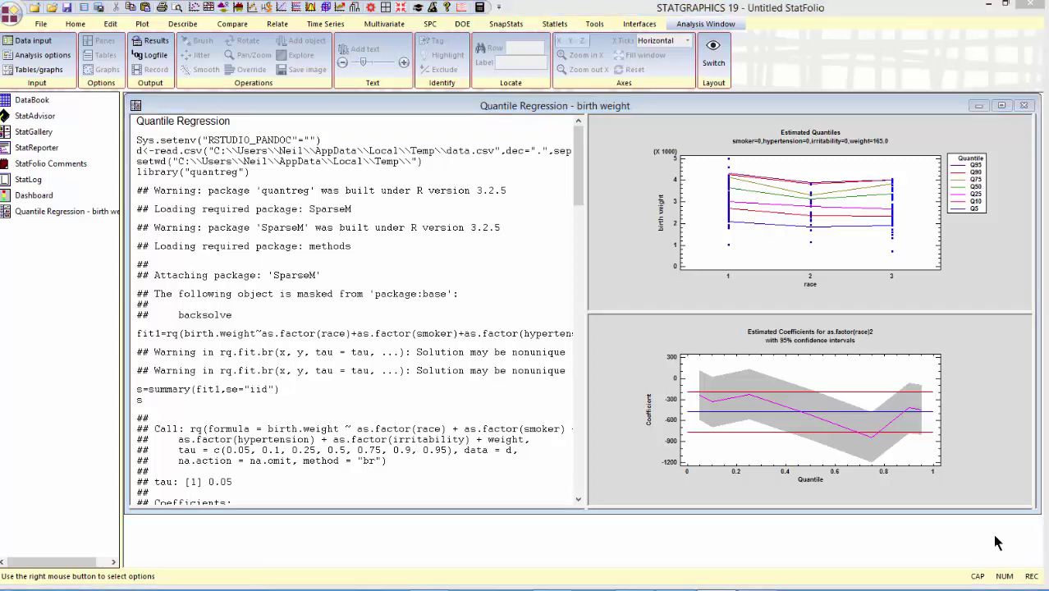
pyautogui.doubleClick(452, 293)
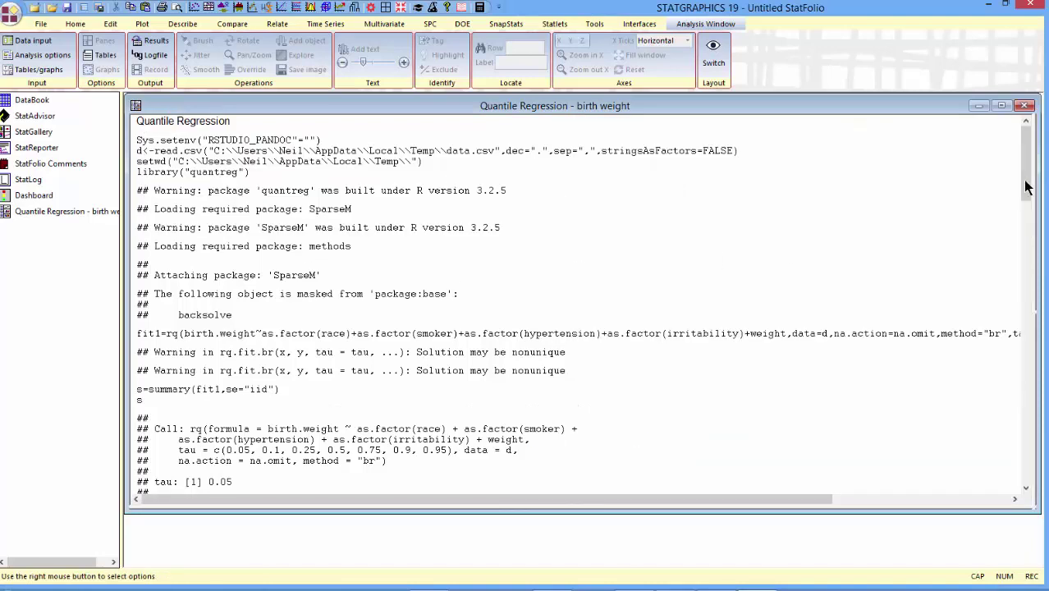
pyautogui.moveTo(1026, 187); pyautogui.dragTo(1023, 240)
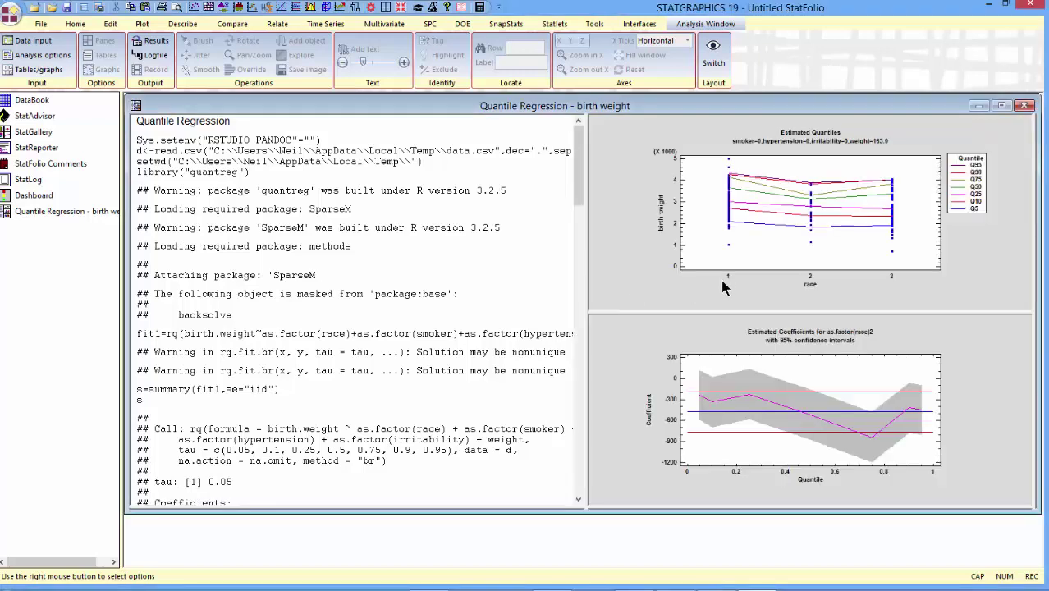
# Maximize the Estimated Quantiles plot of birth weight by race.
pyautogui.doubleClick(726, 283)
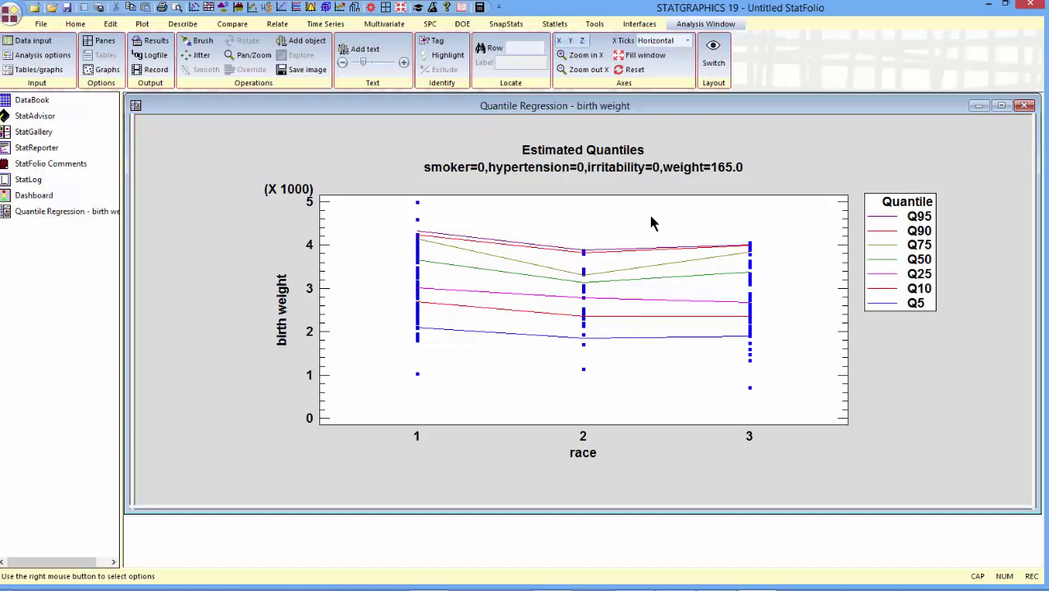
# Highlight the plot points where smoker is 1, moving the Highlighting dialog aside.
pyautogui.click(447, 55)
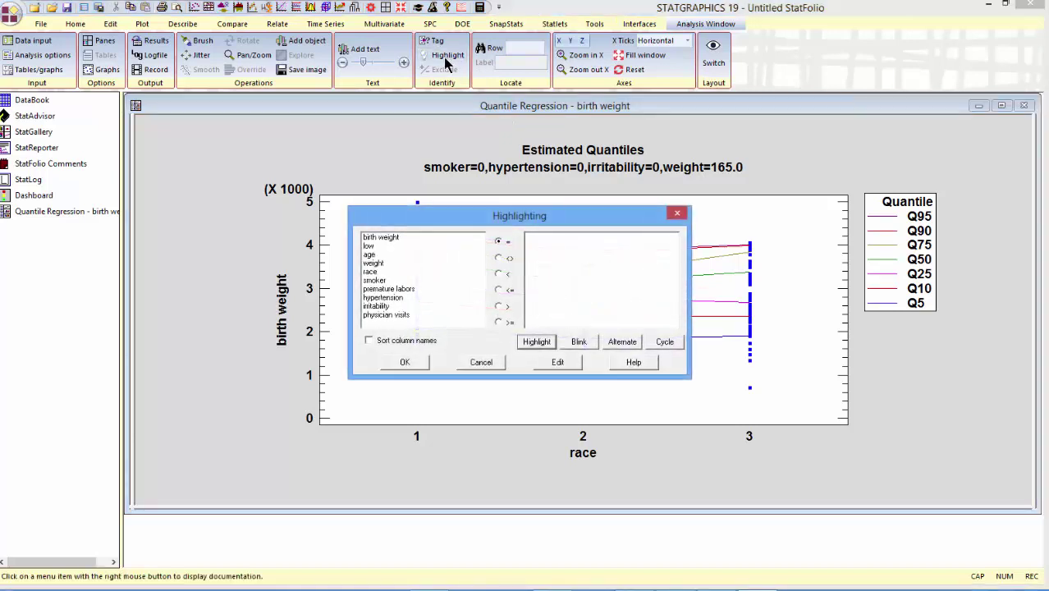
pyautogui.moveTo(464, 215); pyautogui.dragTo(229, 50)
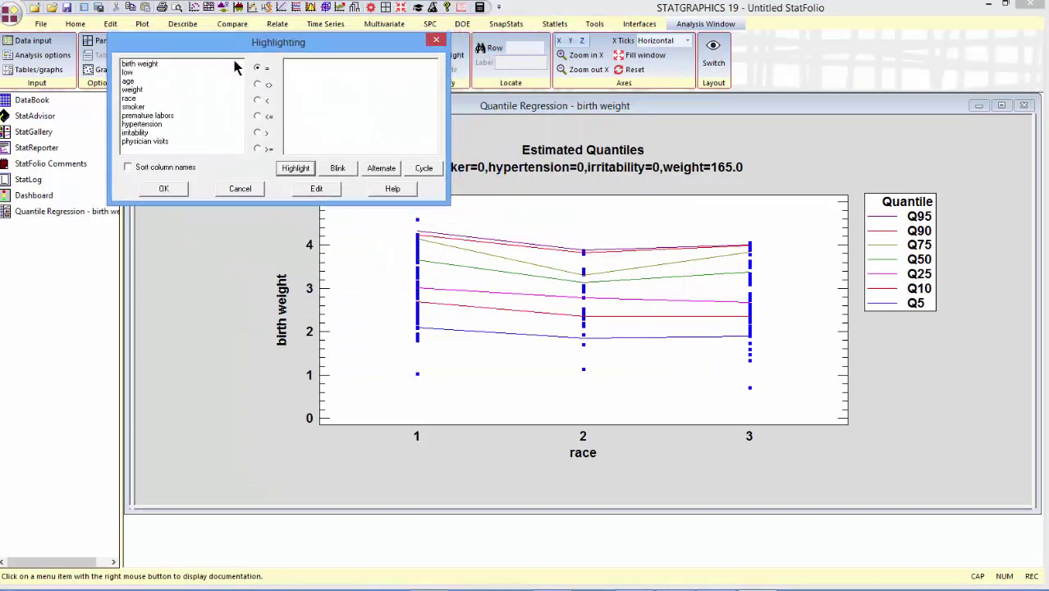
pyautogui.click(135, 108)
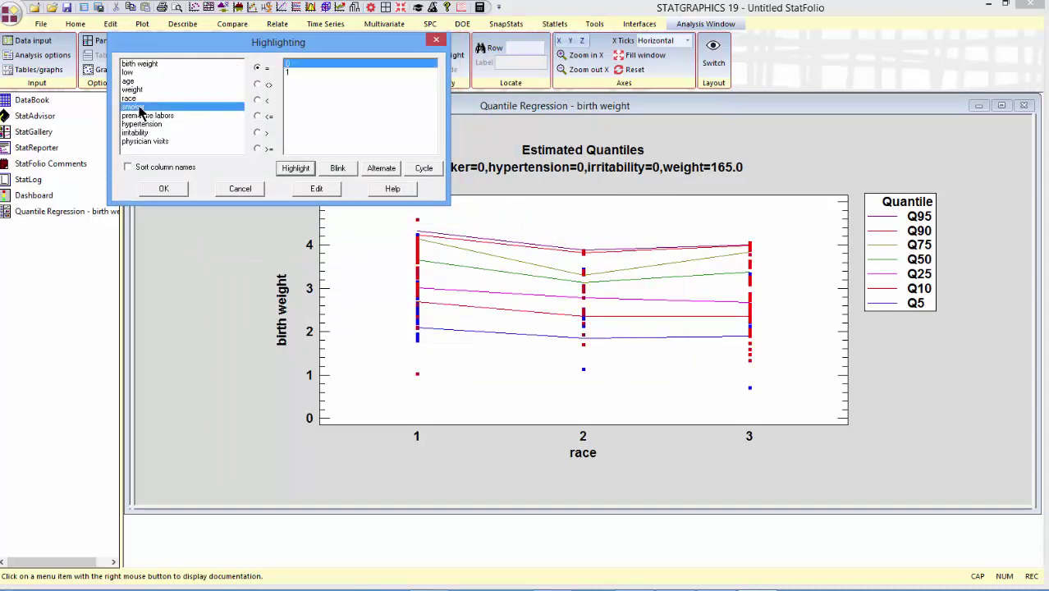
pyautogui.click(290, 72)
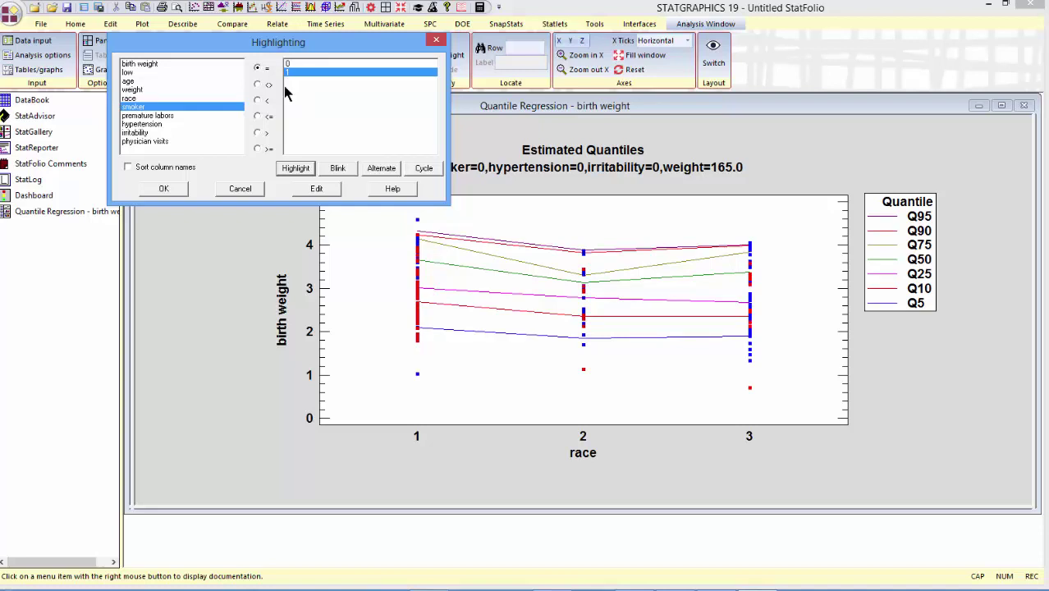
# Cancel the highlighting and plot the estimated quantiles against weight instead of race.
pyautogui.click(248, 189)
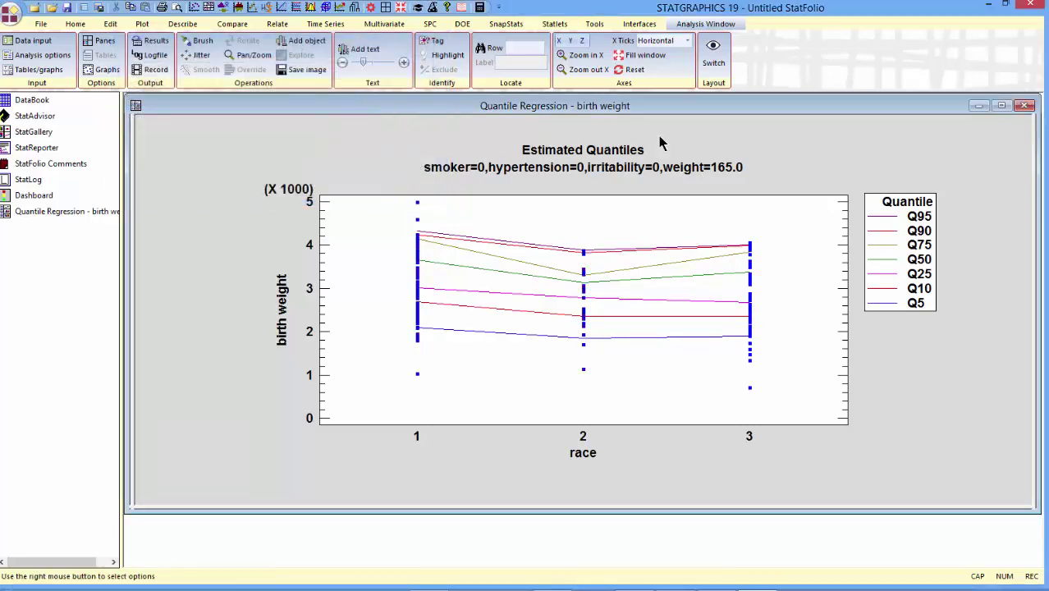
pyautogui.rightClick(765, 155)
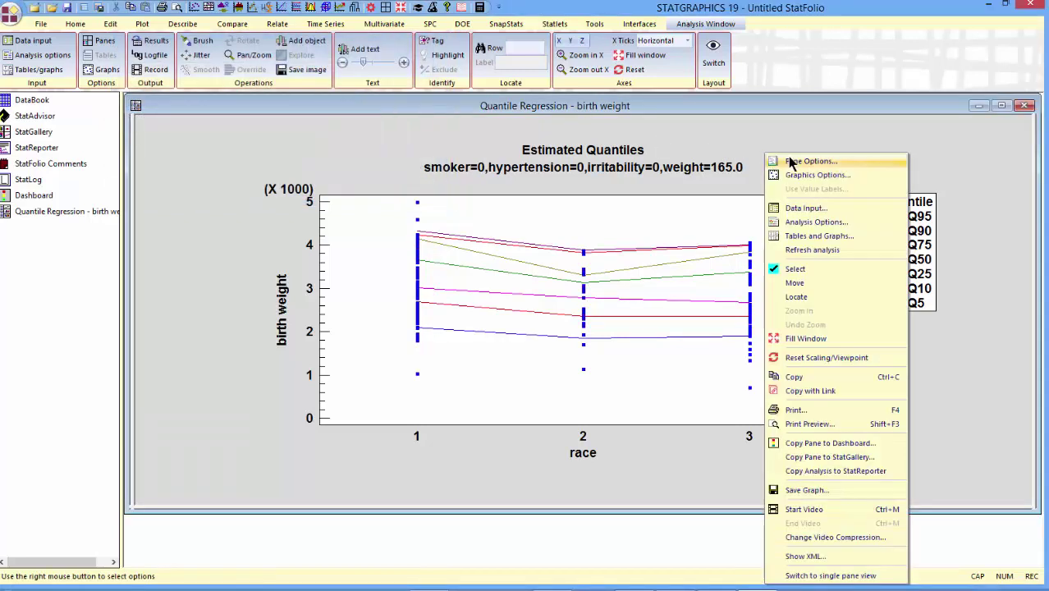
pyautogui.click(788, 161)
pyautogui.click(365, 254)
pyautogui.click(669, 174)
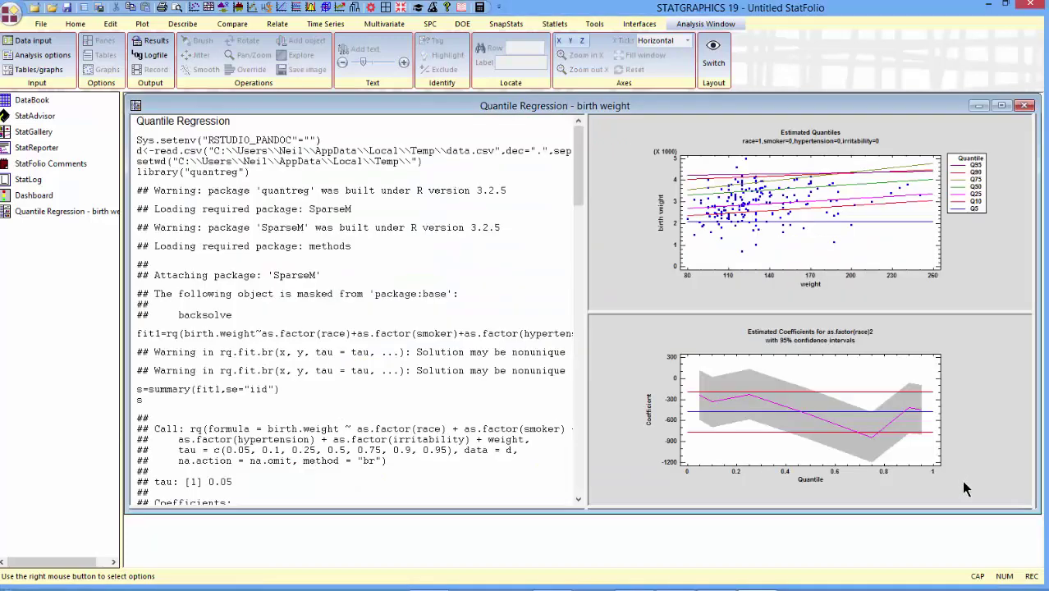
# Maximize the as.factor(race)2 estimated coefficients chart.
pyautogui.doubleClick(956, 463)
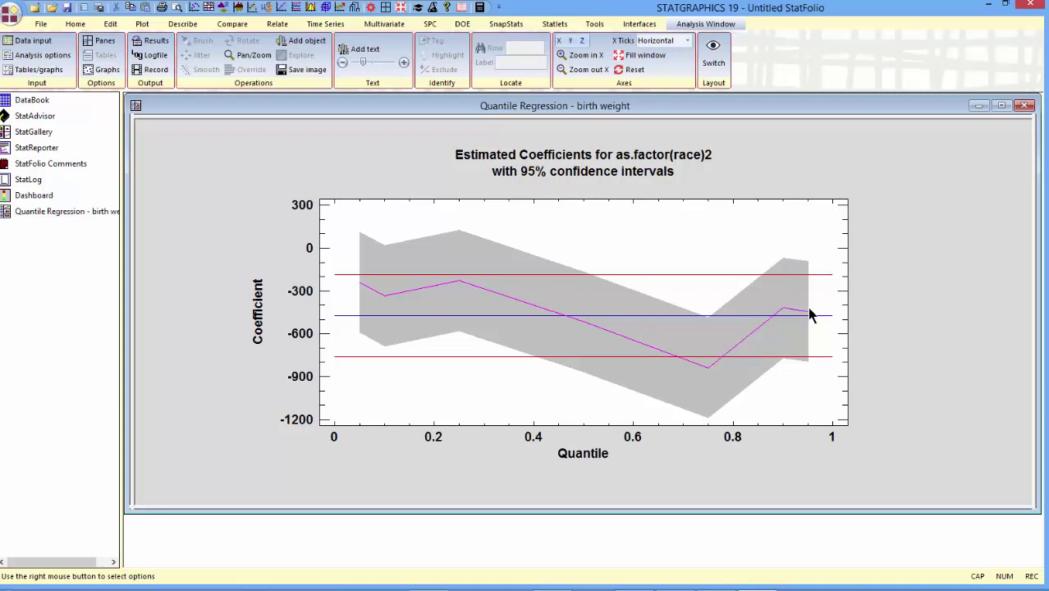
# Change the as.factor(race)2 coefficient line colour from magenta to black.
pyautogui.rightClick(817, 182)
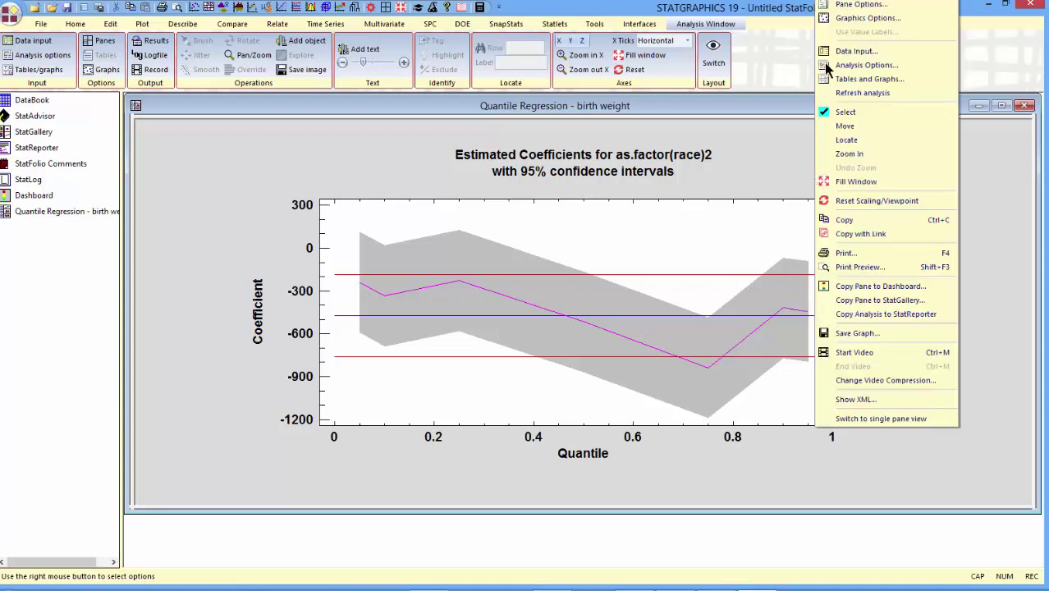
pyautogui.click(837, 17)
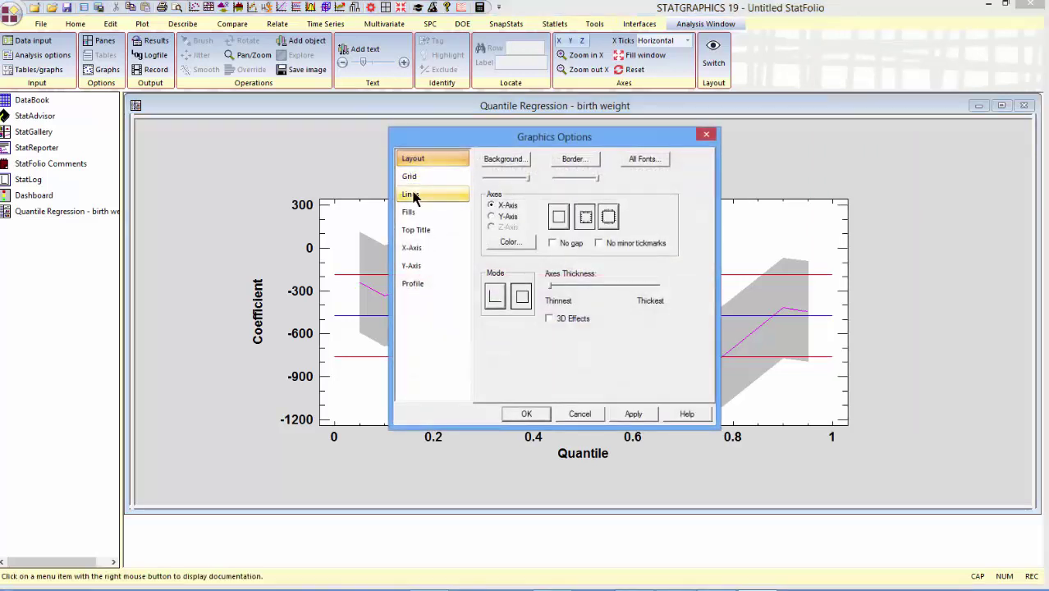
pyautogui.click(413, 195)
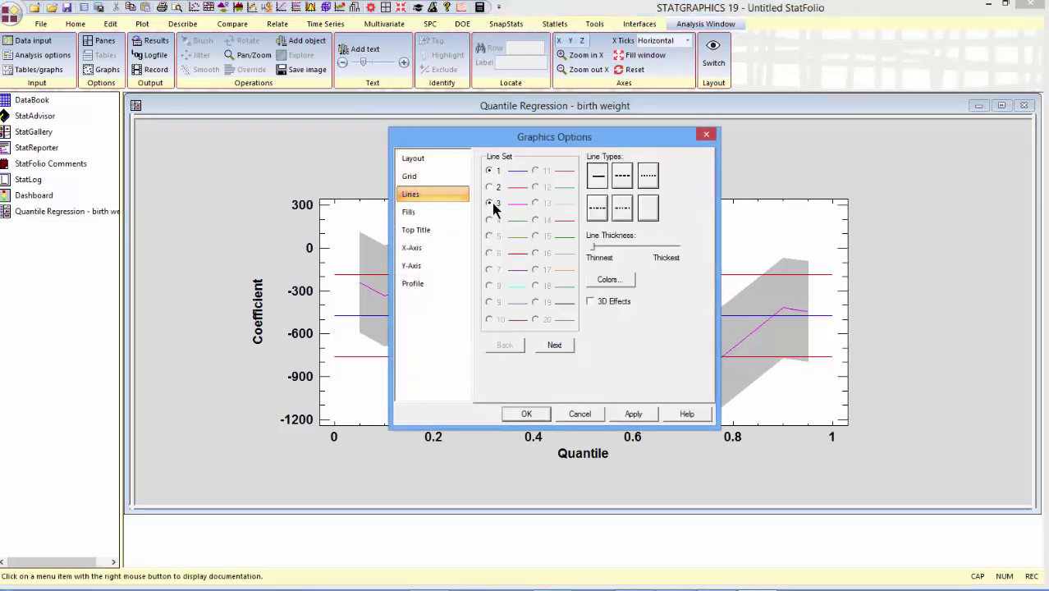
pyautogui.click(607, 280)
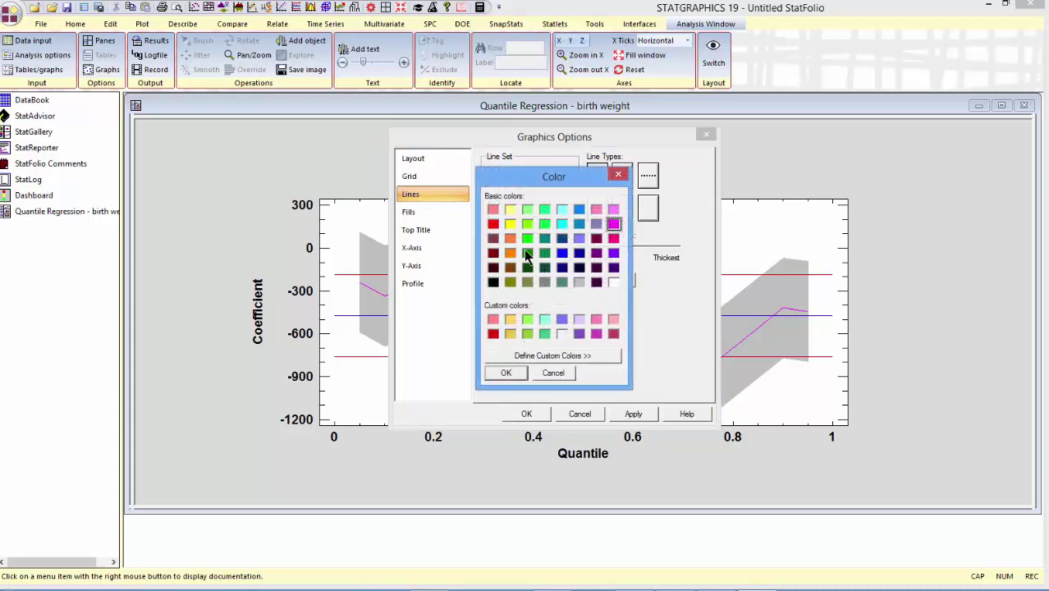
pyautogui.click(492, 281)
pyautogui.click(507, 374)
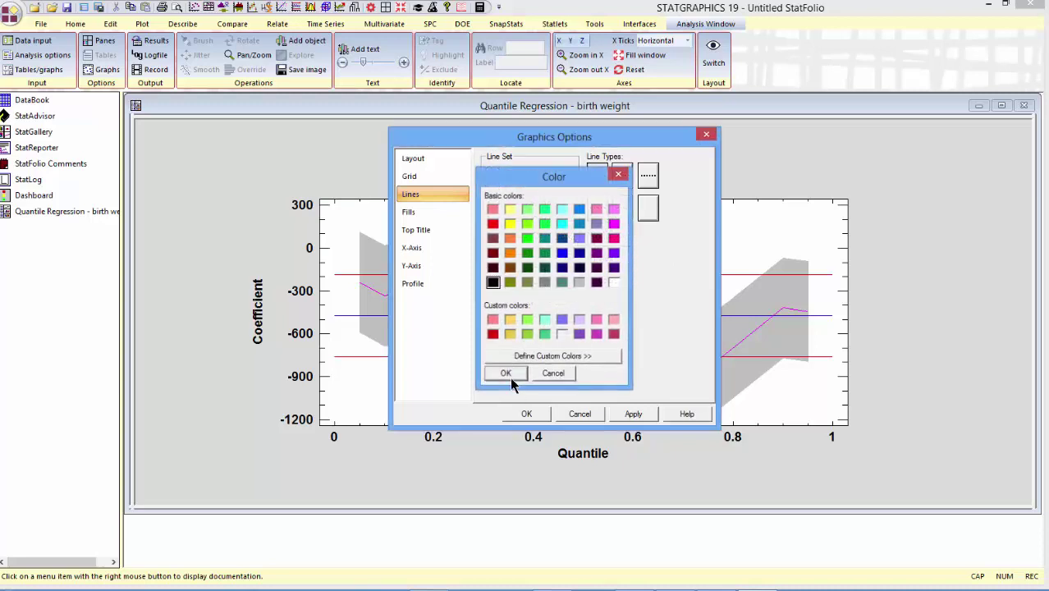
pyautogui.click(526, 414)
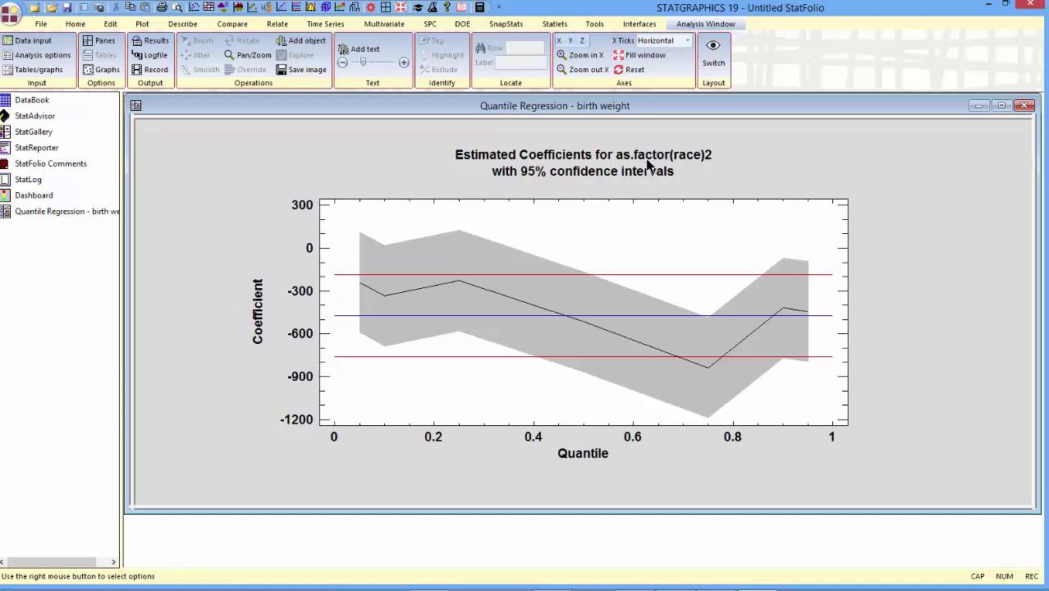
# Switch the coefficient chart to plot the weight coefficient.
pyautogui.rightClick(377, 157)
pyautogui.click(396, 164)
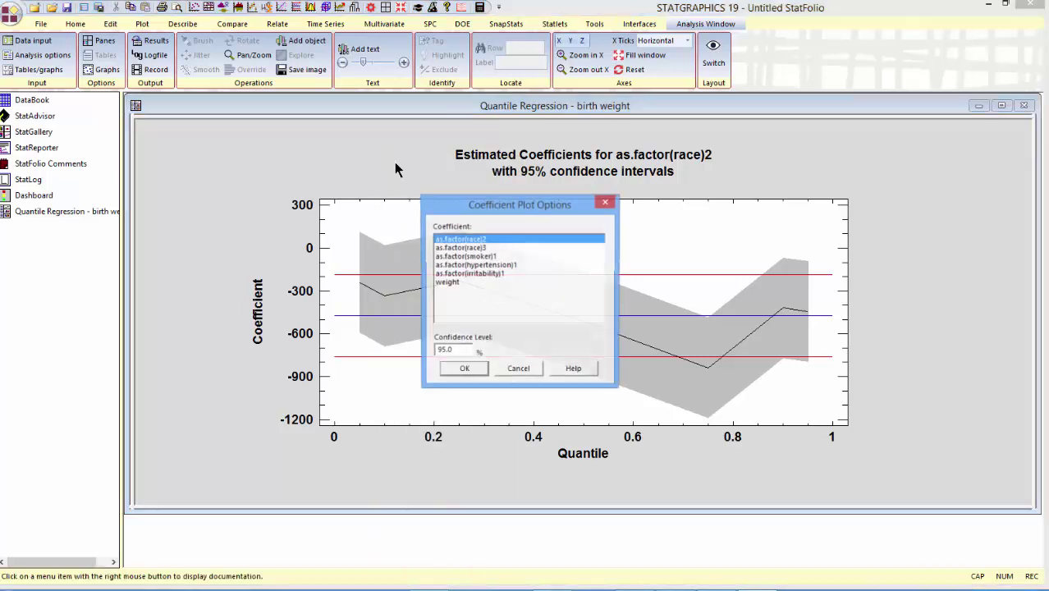
pyautogui.click(451, 281)
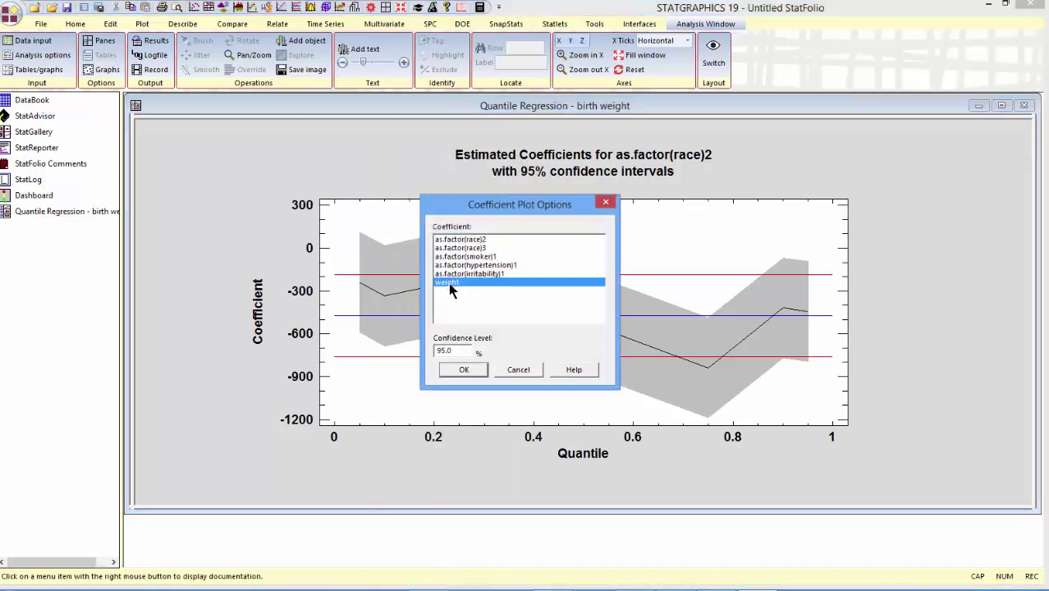
pyautogui.click(467, 371)
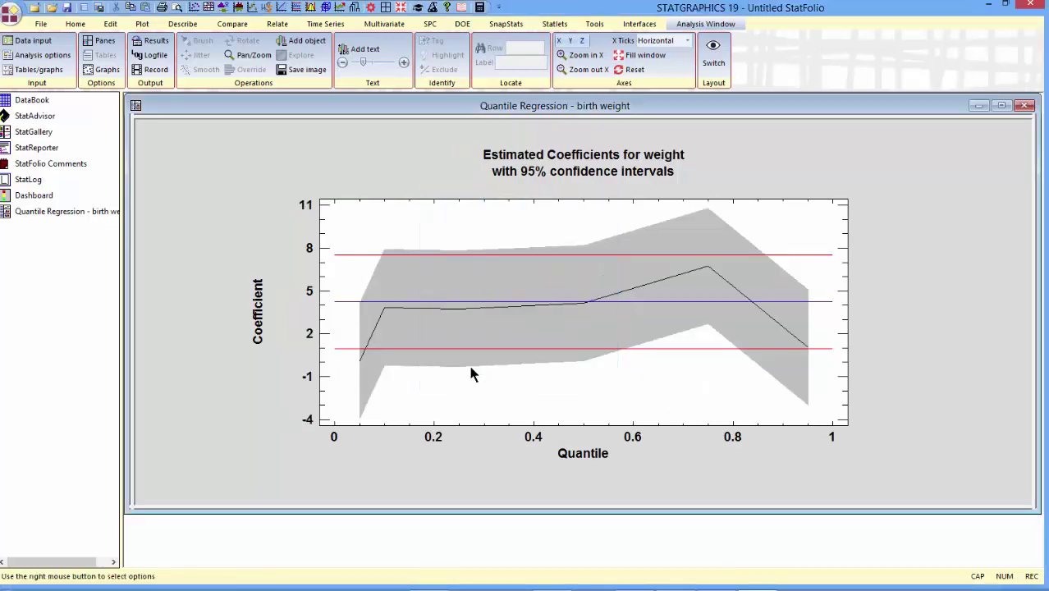